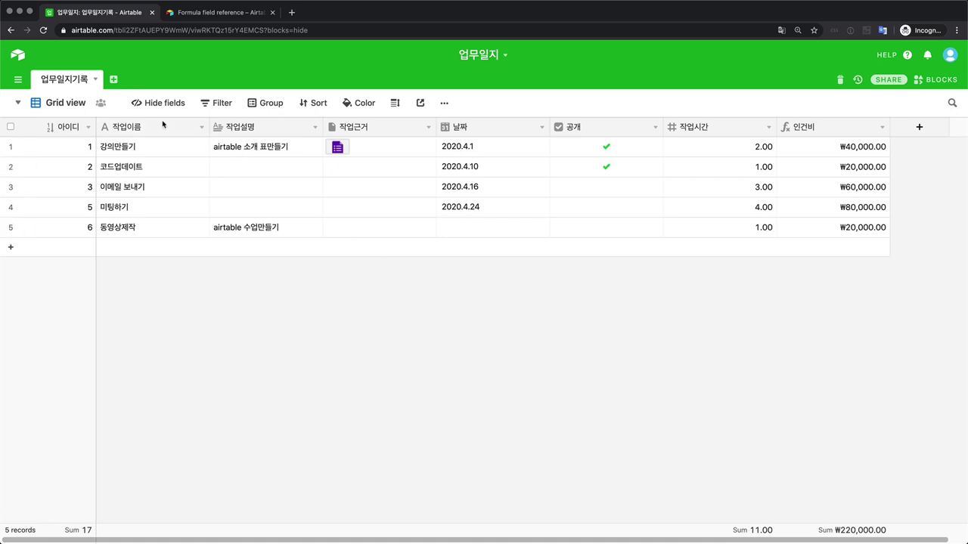
- Insert a single line text field named 이름 directly after the 작업설명 field
right_click(270, 129)
click(270, 252)
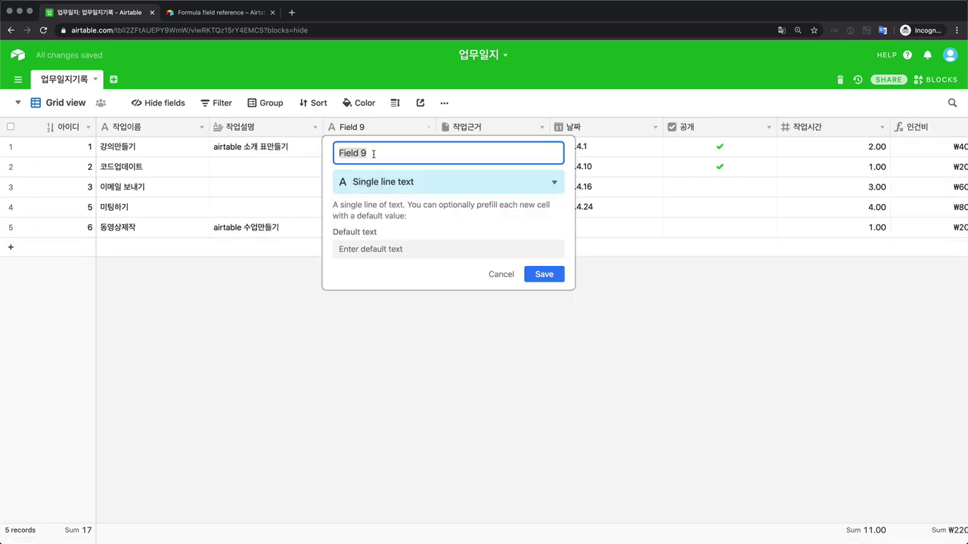
text(이름)
click(543, 274)
- Insert a single line text field named 직군 directly after the 이름 field
right_click(378, 127)
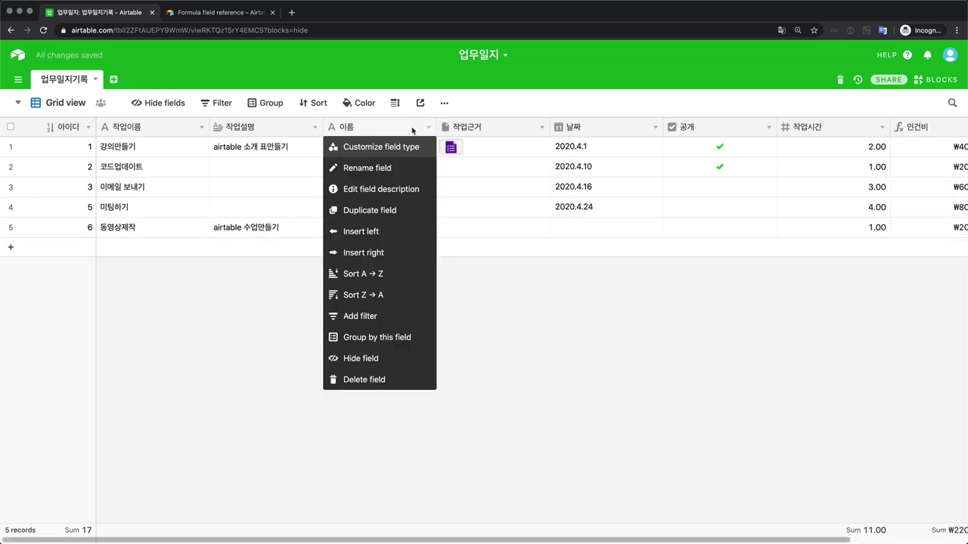
click(399, 249)
text(직군)
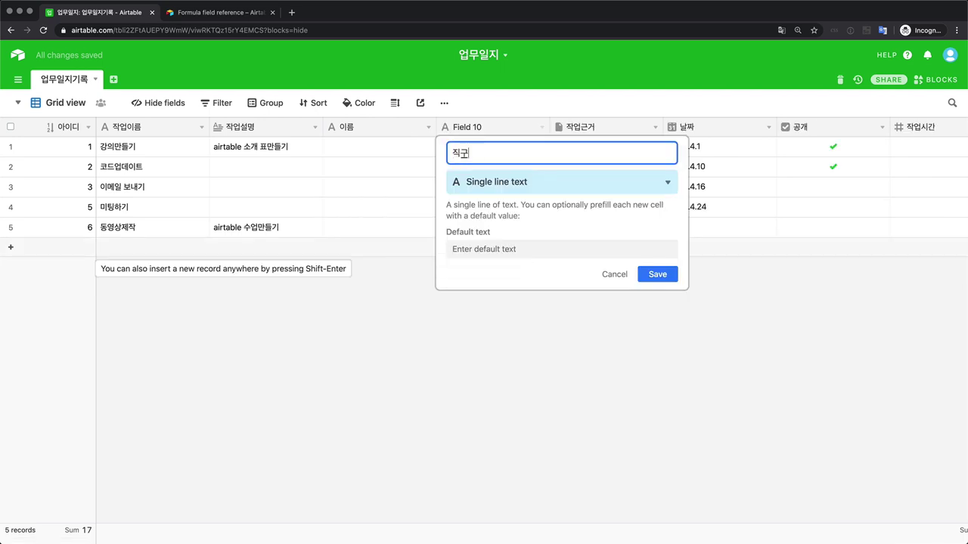
key(Return)
- Insert a field named 입사일 directly after the 직군 field
right_click(492, 130)
click(501, 248)
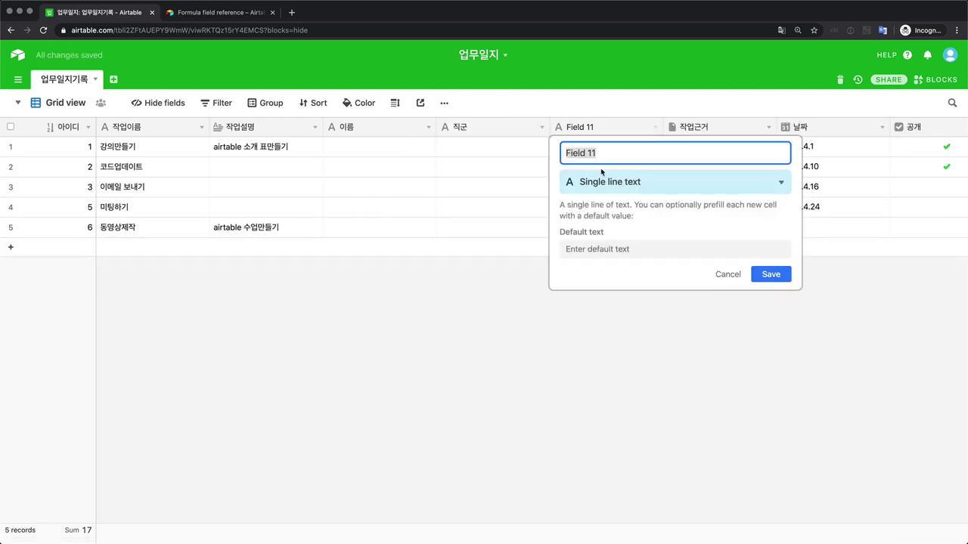
text(입사일)
key(Return)
- Change the field type of 입사일 to Date
double_click(624, 129)
click(627, 182)
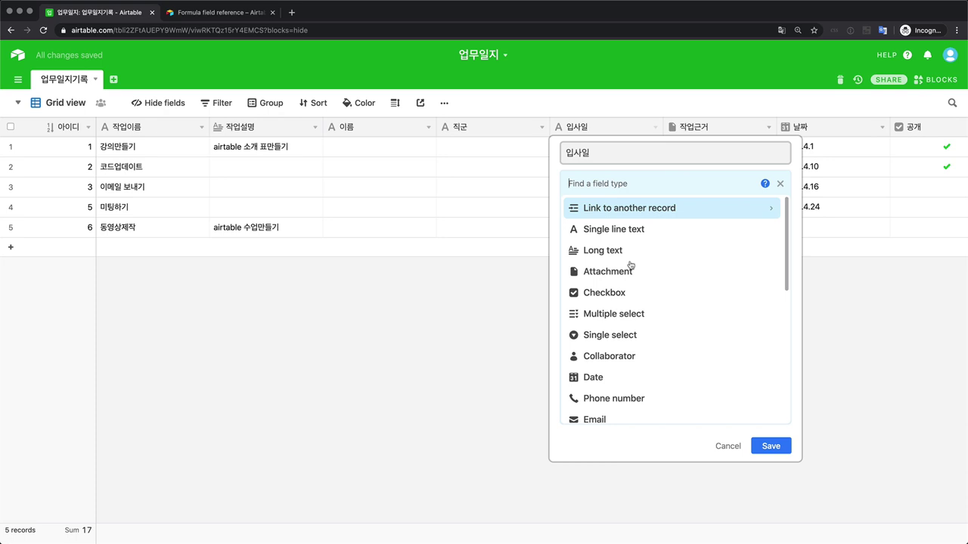
scroll(633, 326, down, 2)
click(633, 326)
click(771, 282)
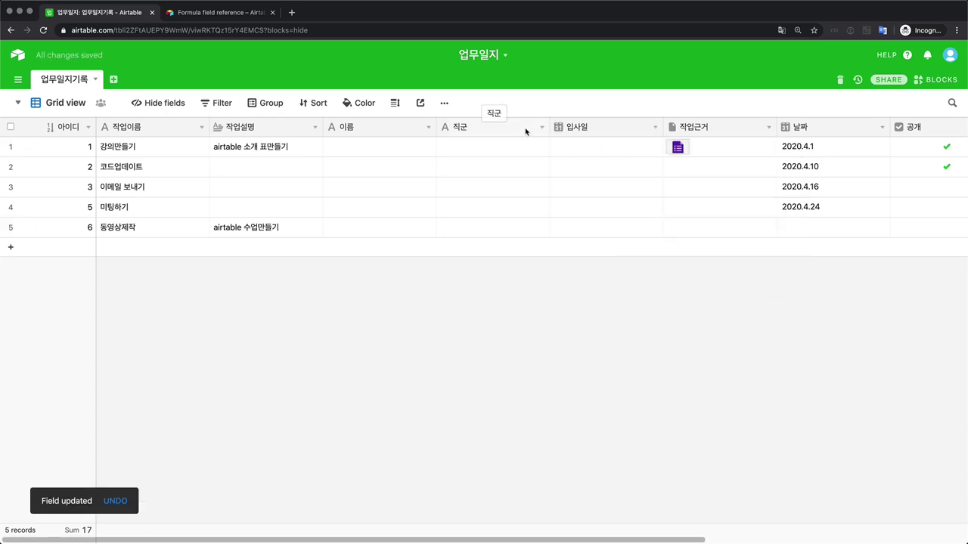
- Change the 직군 field to Single select with the options 개발자, 디자이너, 기획자 and 경영지원
double_click(531, 132)
click(525, 182)
click(529, 335)
click(519, 283)
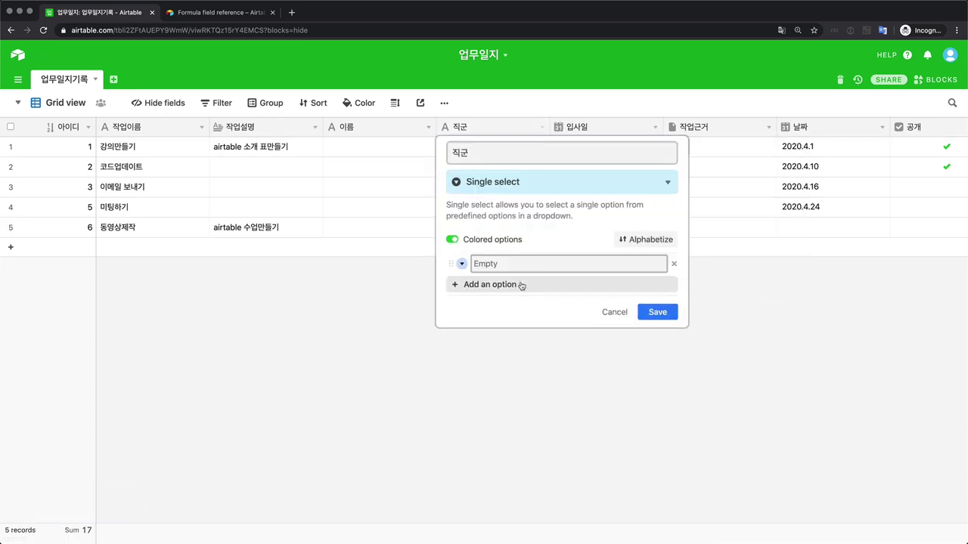
text(개발자)
key(Return)
text(디자이너)
key(Return)
text(기획)
key(Return)
text(마케팅)
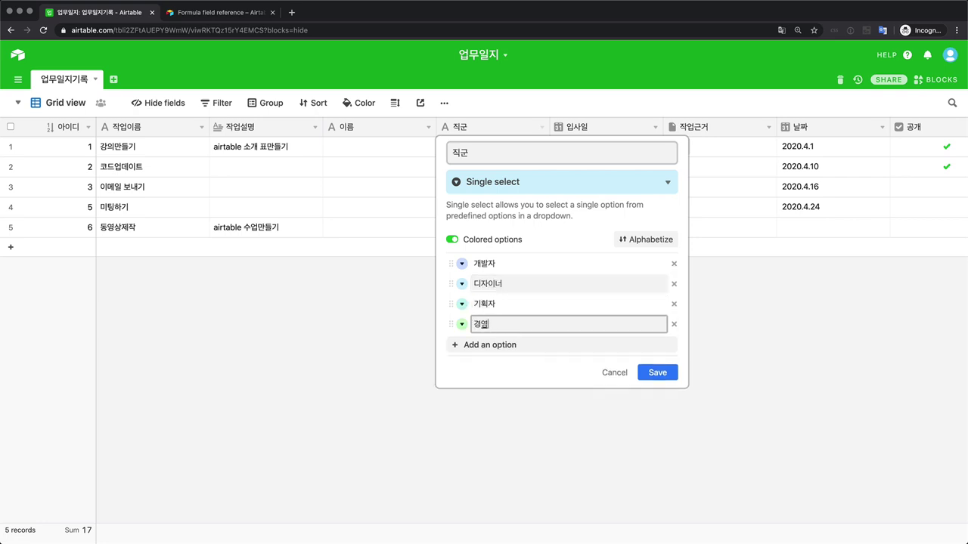
click(657, 372)
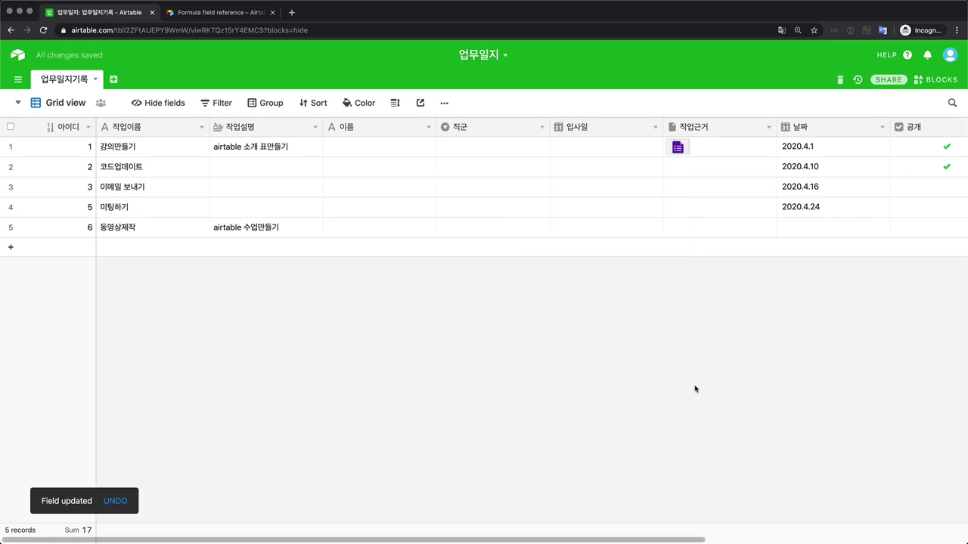
click(398, 127)
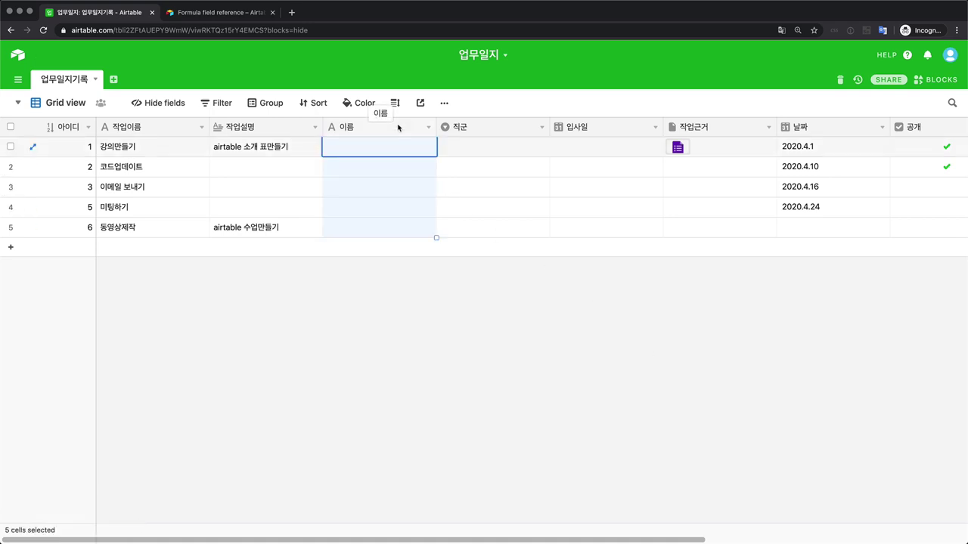
click(521, 128)
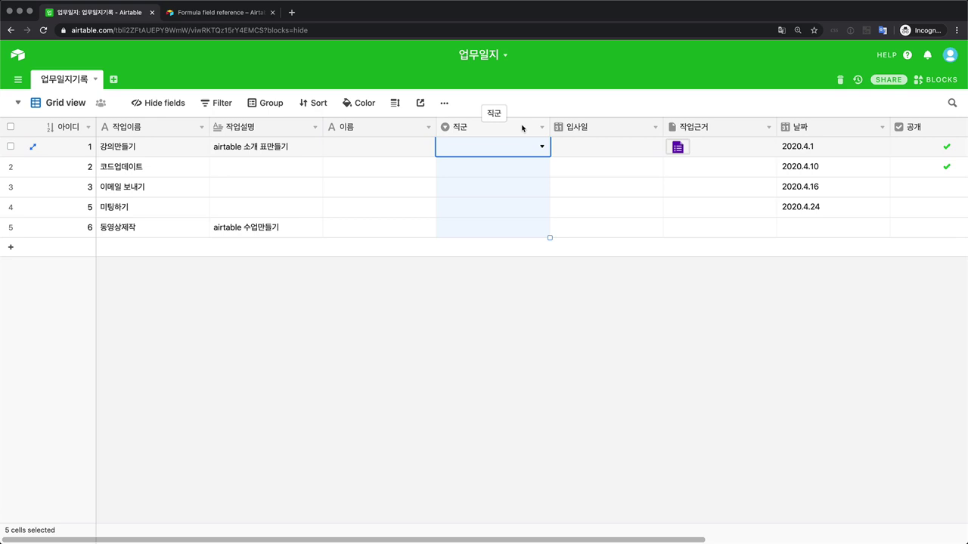
click(616, 130)
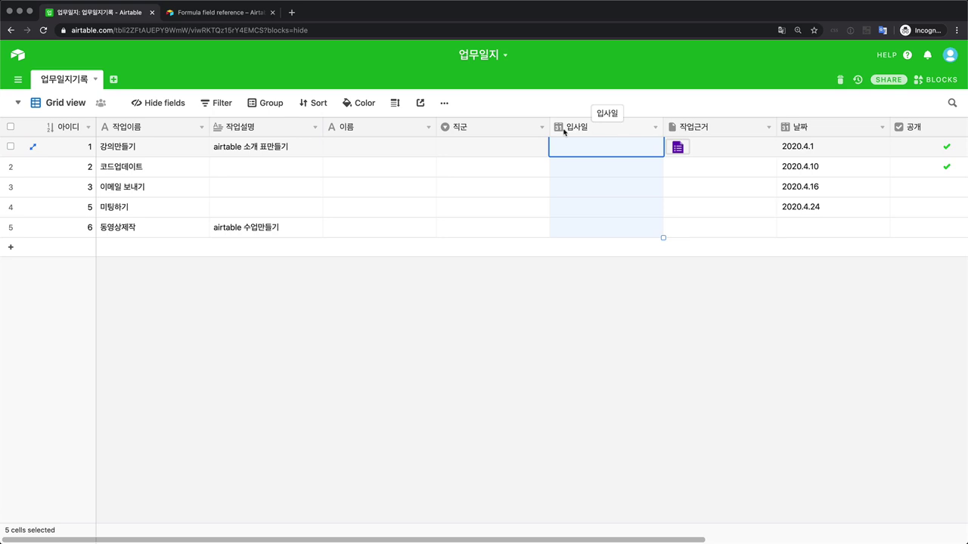
click(369, 128)
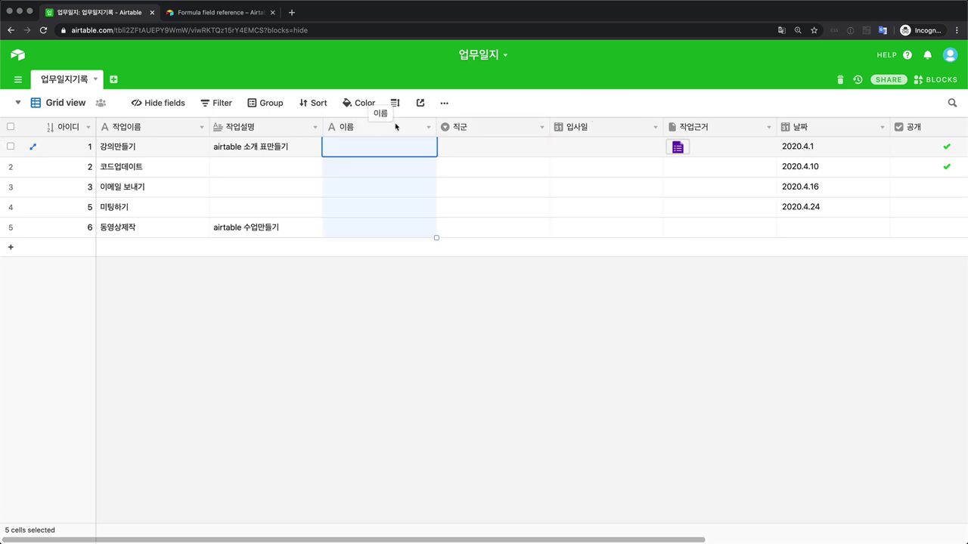
click(493, 127)
click(594, 127)
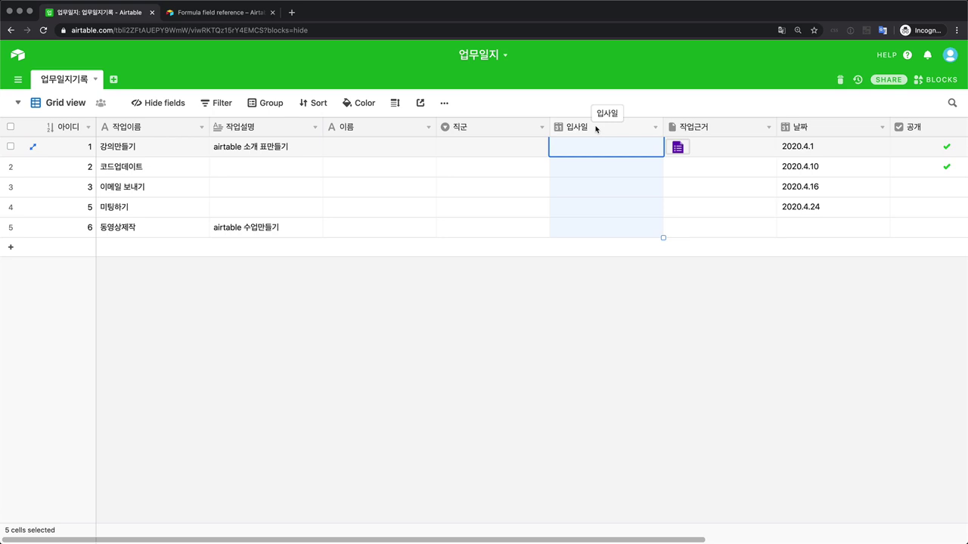
- Fill in the 강의만들기 record with the worker's name, 직군 개발자 and 입사일 2020.4.1
click(380, 156)
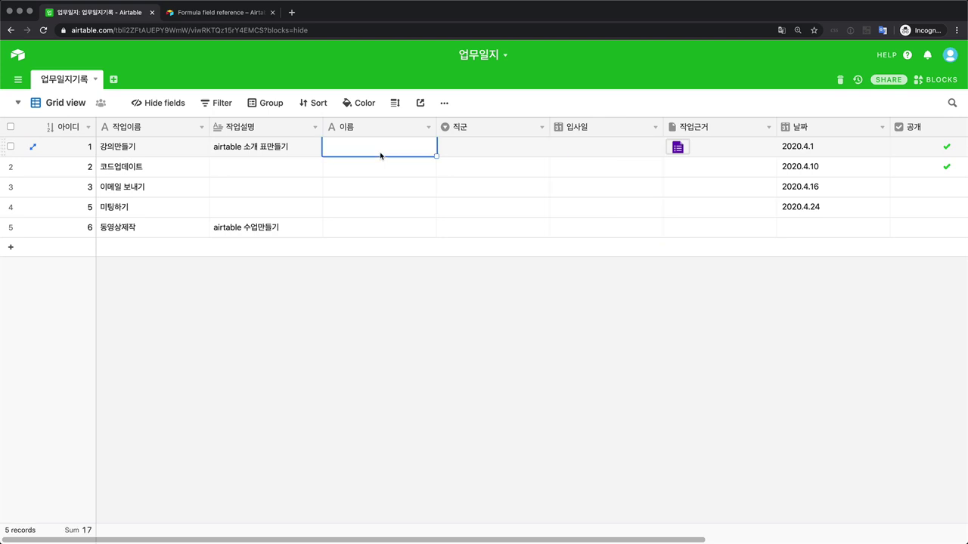
text(이고잉)
key(Return)
double_click(491, 146)
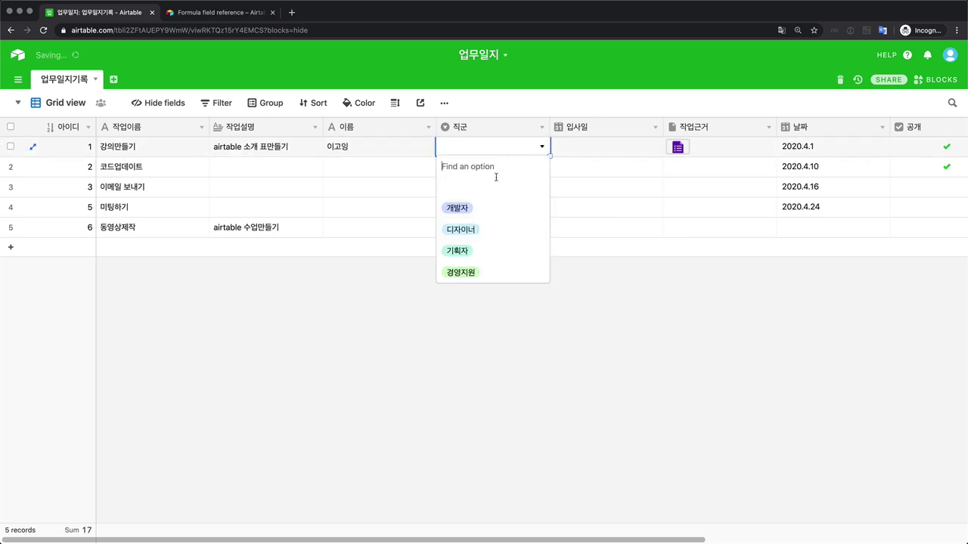
click(491, 207)
click(628, 152)
click(628, 152)
click(623, 207)
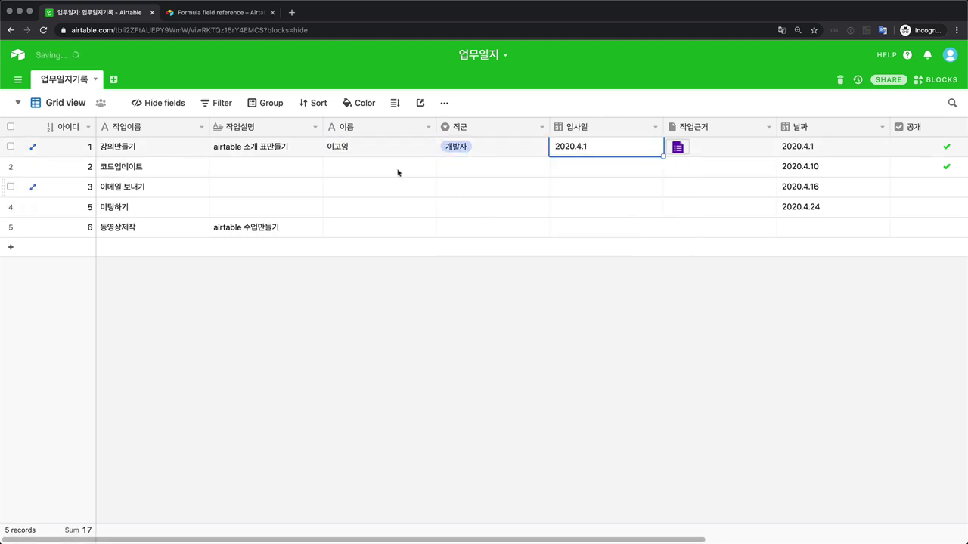
- Fill in the 이메일 보내기 record with the same worker's name, 직군 개발자 and 입사일 2020.4.1
double_click(389, 166)
double_click(360, 187)
text(이고잉)
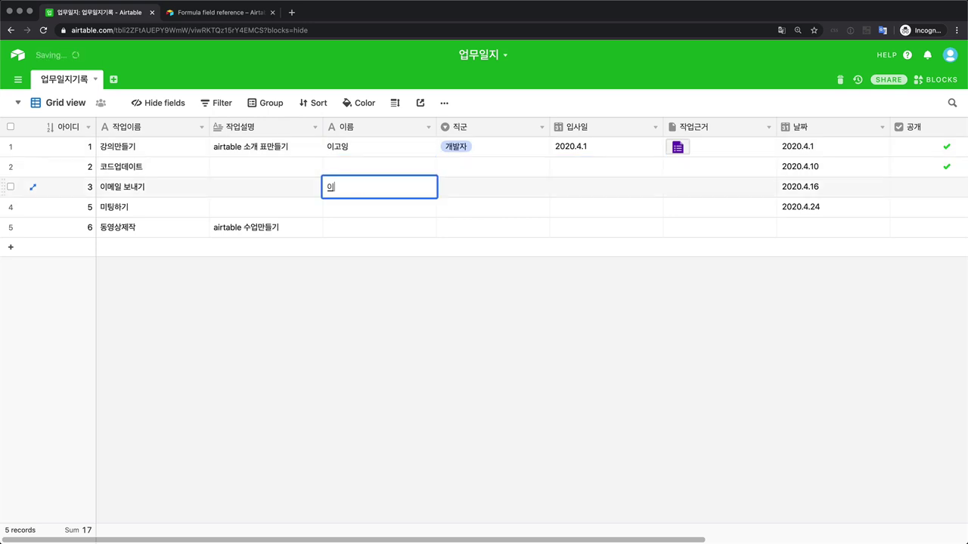
double_click(497, 189)
click(481, 247)
double_click(620, 186)
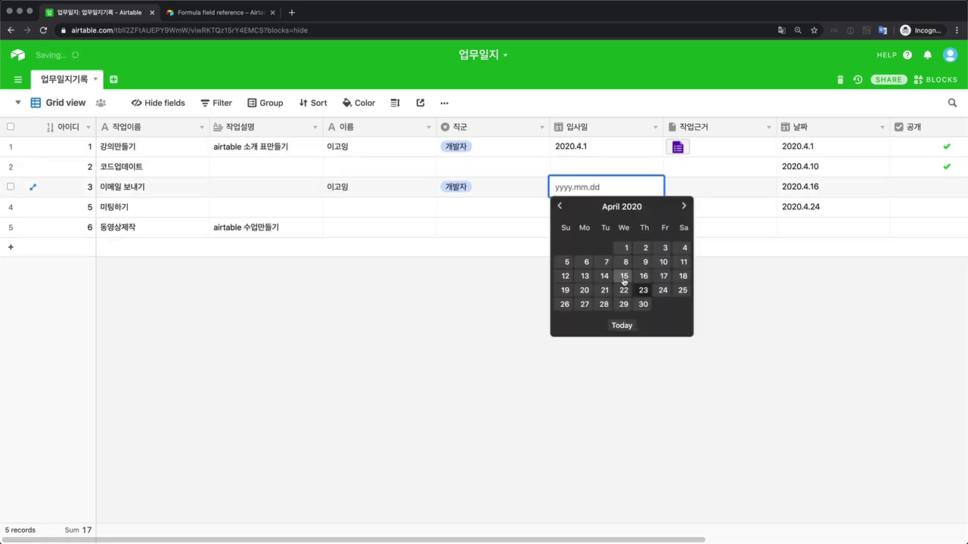
click(624, 249)
- Fill in the 코드업데이트 record with a second worker's name, 직군 디자이너 and 입사일 2020.3.2
double_click(355, 167)
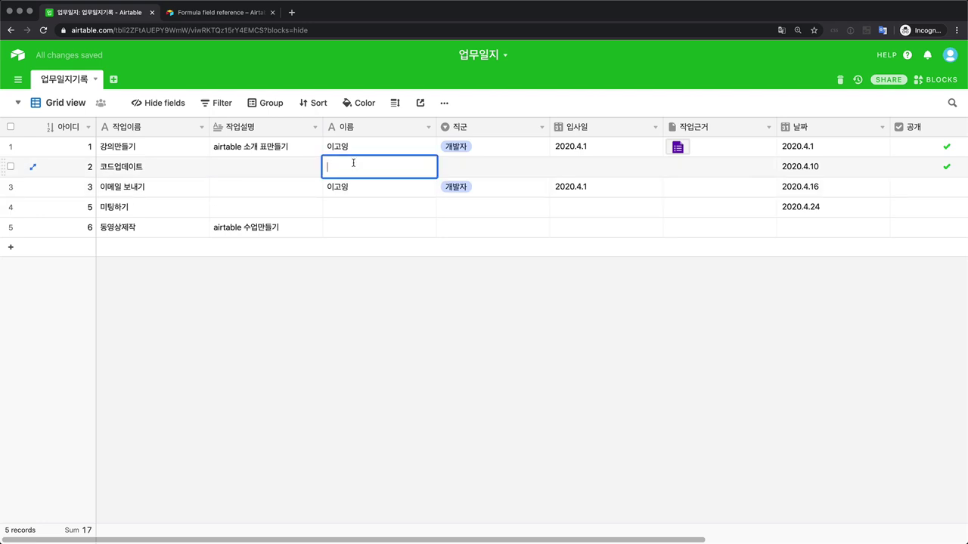
text(리체)
double_click(479, 170)
click(491, 249)
double_click(605, 167)
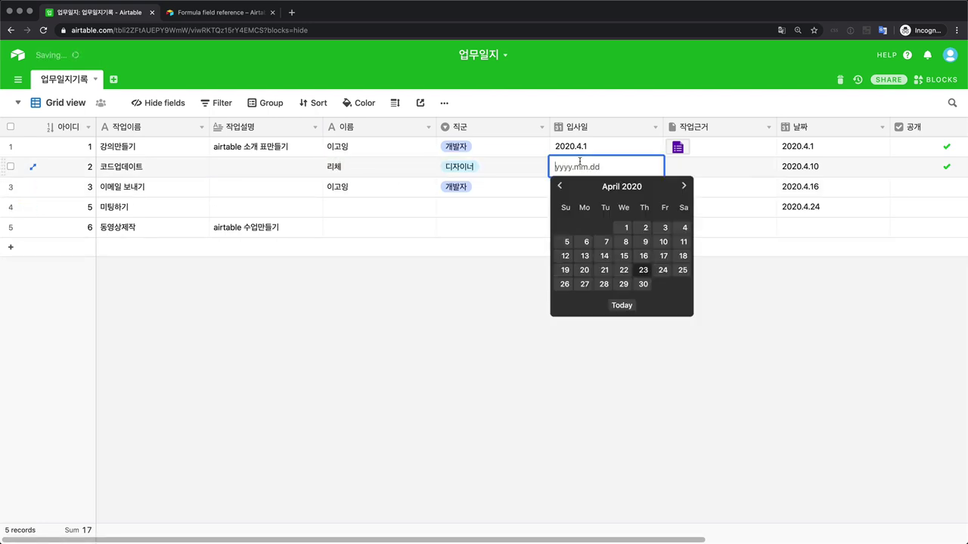
click(565, 193)
click(585, 227)
- Fill in the 미팅하기 record with the second worker's name, 직군 디자이너 and 입사일 2020.3.2
double_click(378, 208)
text(리체)
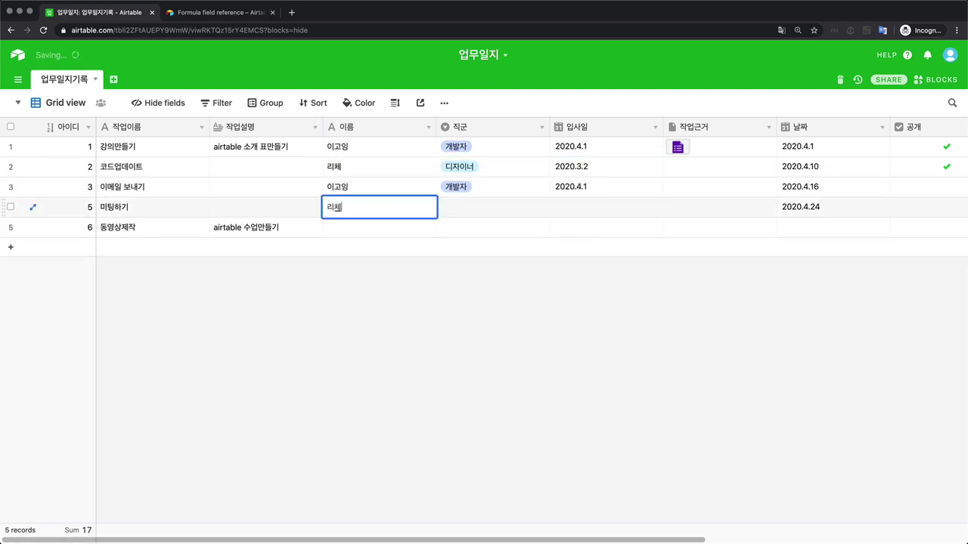
double_click(497, 212)
click(495, 290)
double_click(605, 207)
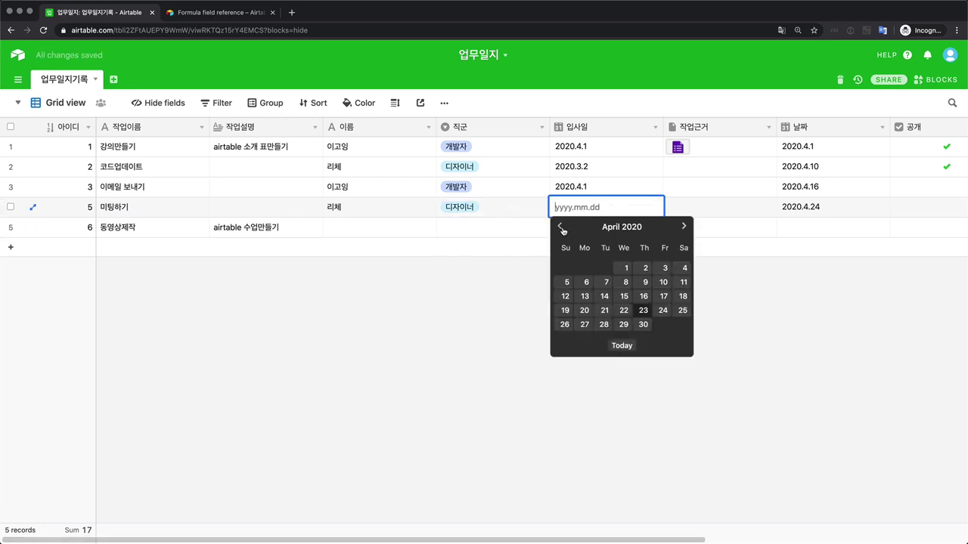
click(560, 225)
click(585, 269)
- Fill in the 동영상제작 record with a third worker's name, 직군 개발자 and 입사일 2020.4.13
double_click(368, 229)
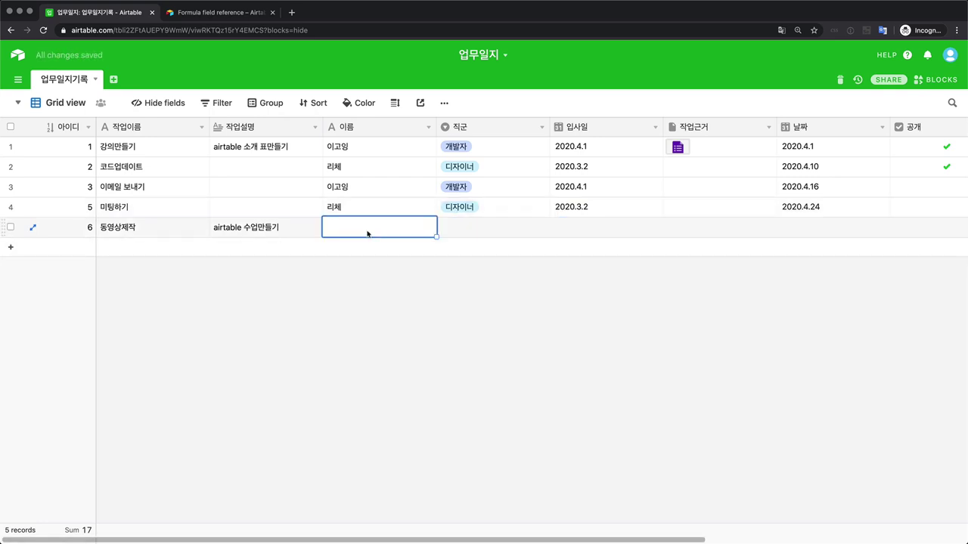
text(그라탕)
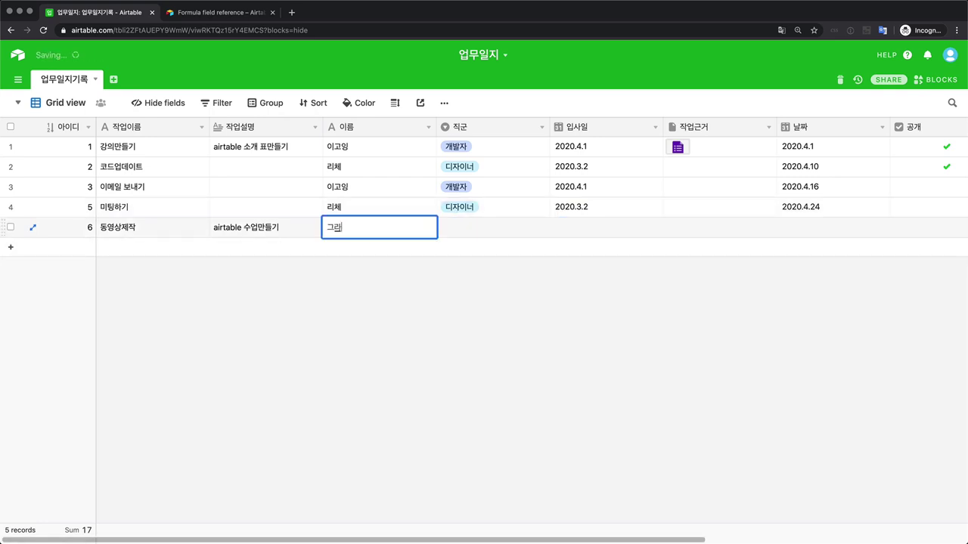
key(Return)
click(484, 243)
key(ctrl+z)
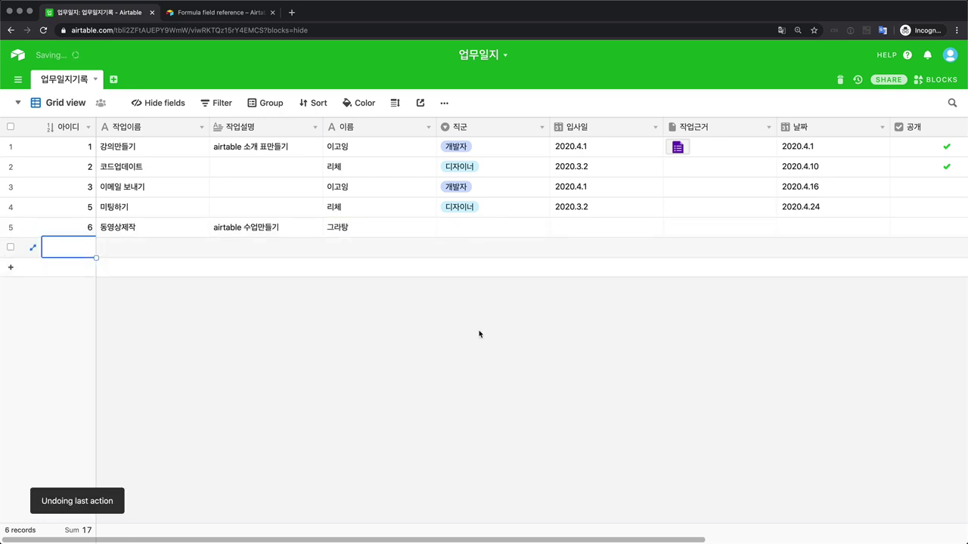
key(Tab)
key(Return)
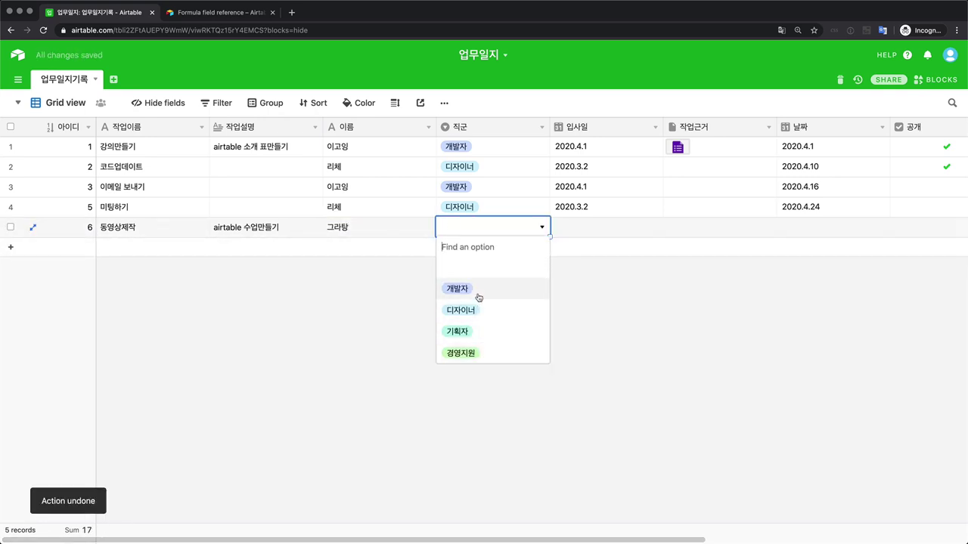
click(479, 294)
double_click(582, 234)
click(585, 316)
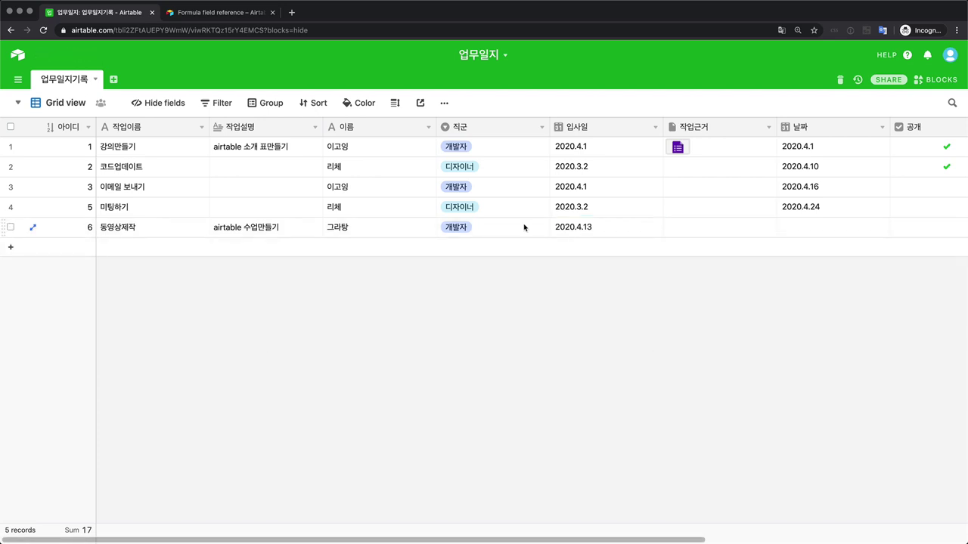
- Compare the 이름, 직군 and 입사일 values of the 강의만들기 and 이메일 보내기 records
click(385, 128)
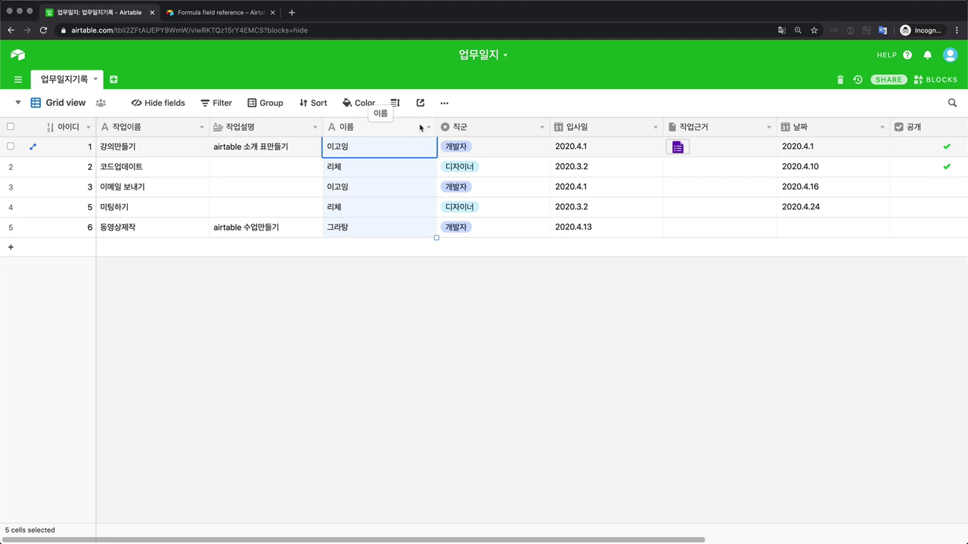
click(620, 134)
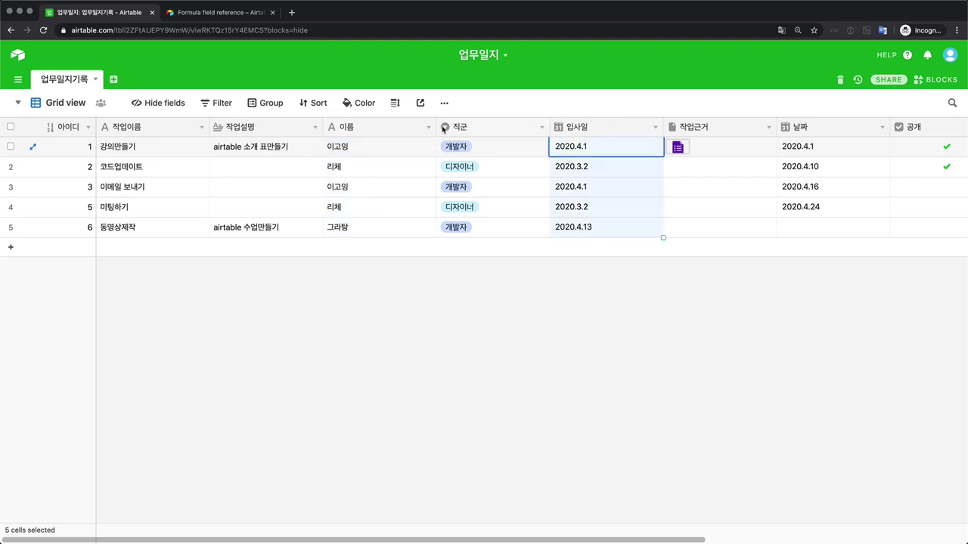
click(387, 154)
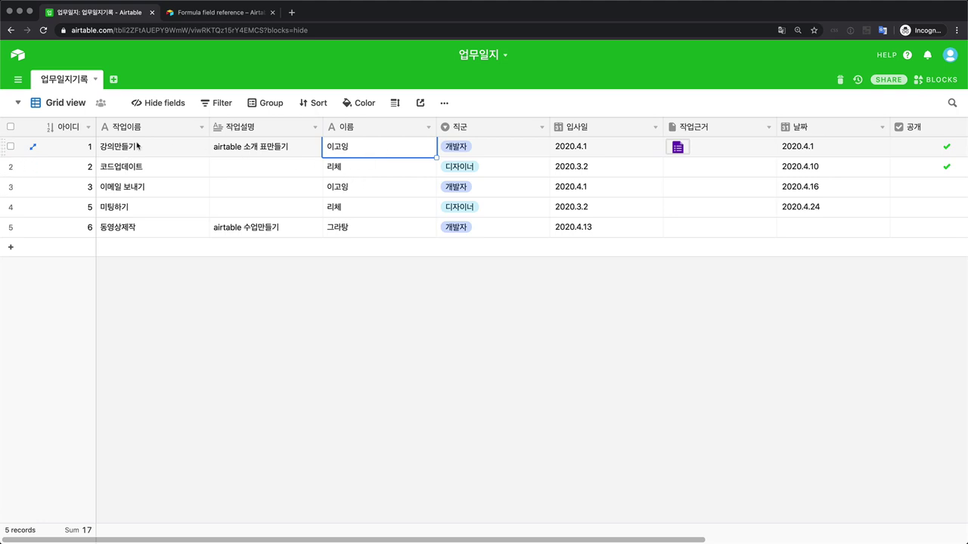
click(11, 148)
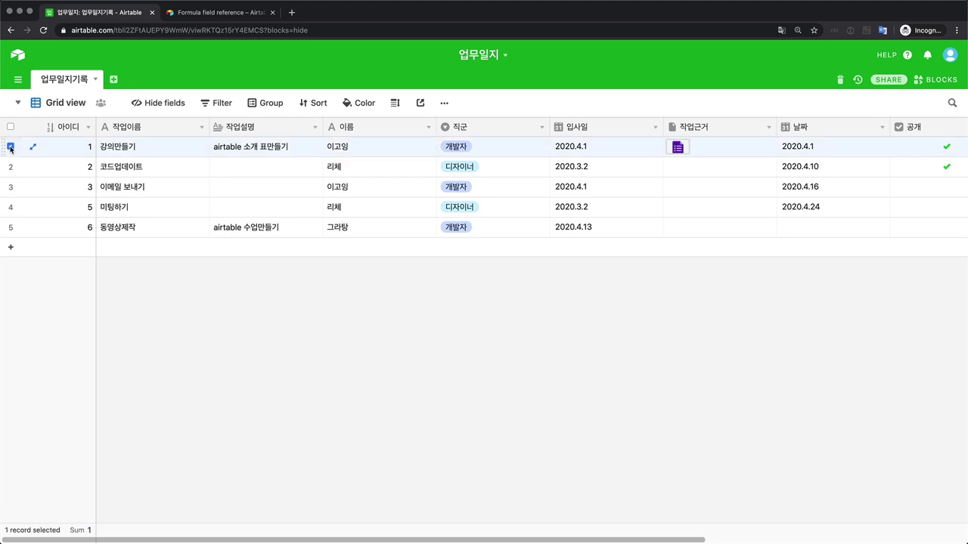
click(11, 188)
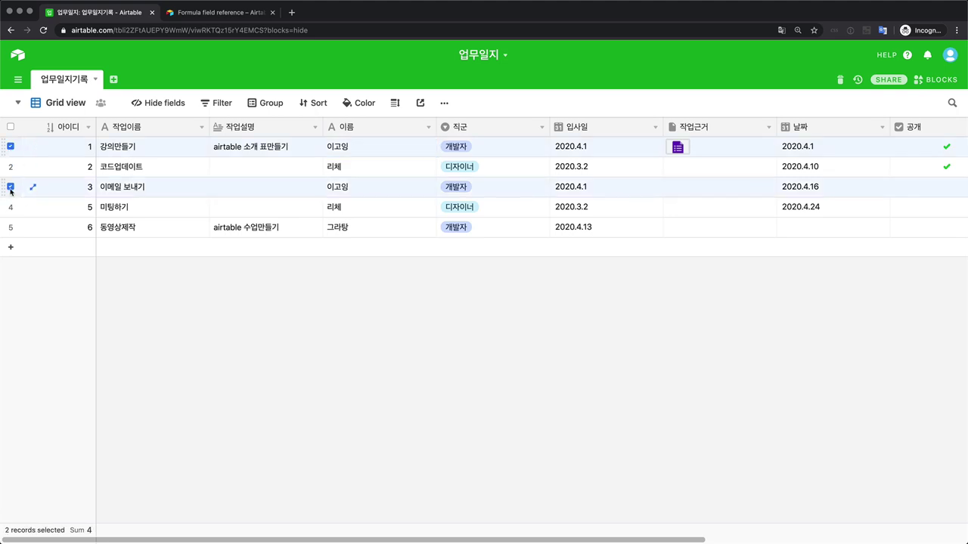
click(11, 188)
click(11, 147)
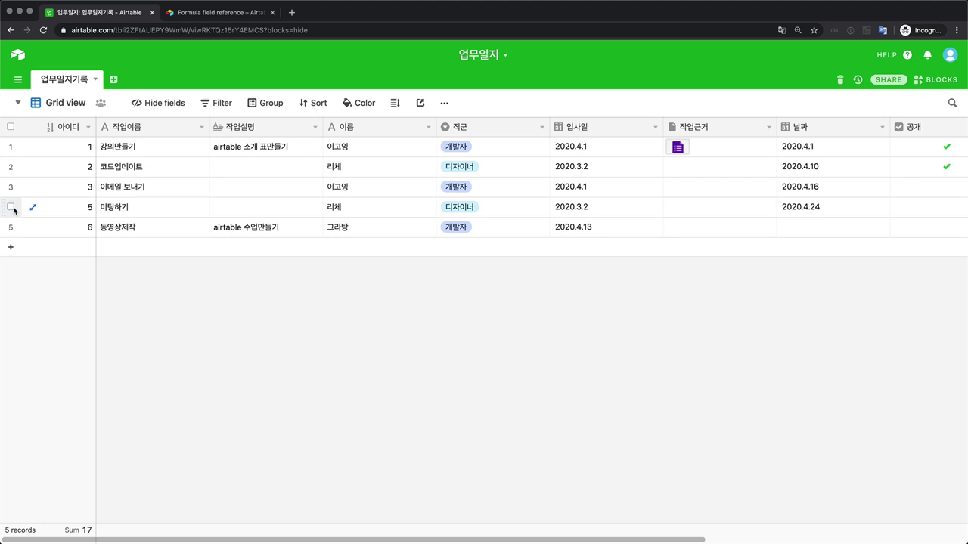
click(399, 148)
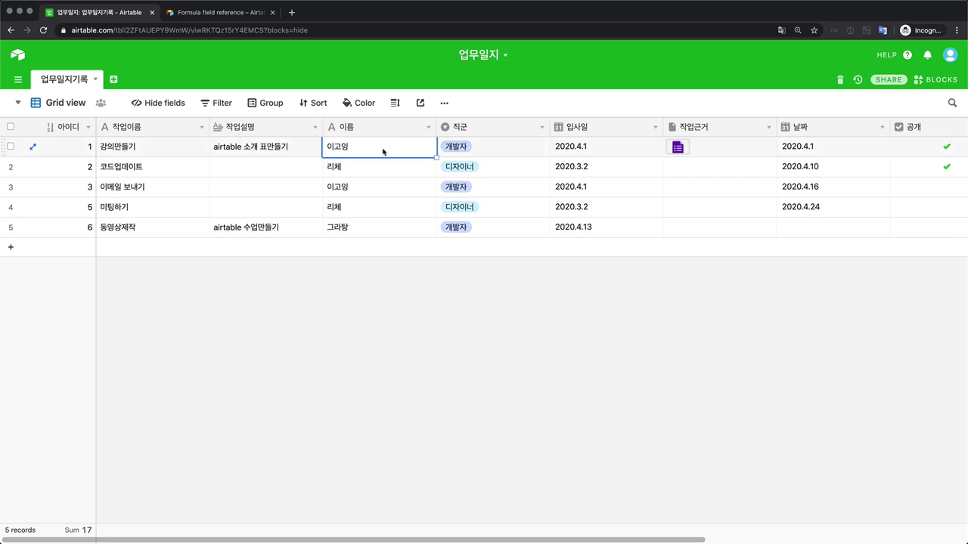
- Replace the surname of the worker in the 이름 field of the 강의만들기 record
click(376, 187)
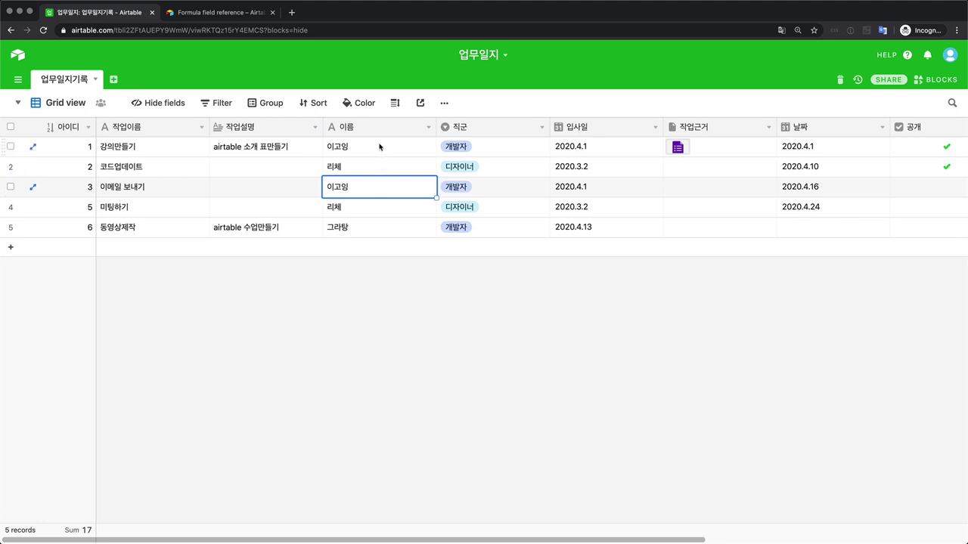
click(379, 148)
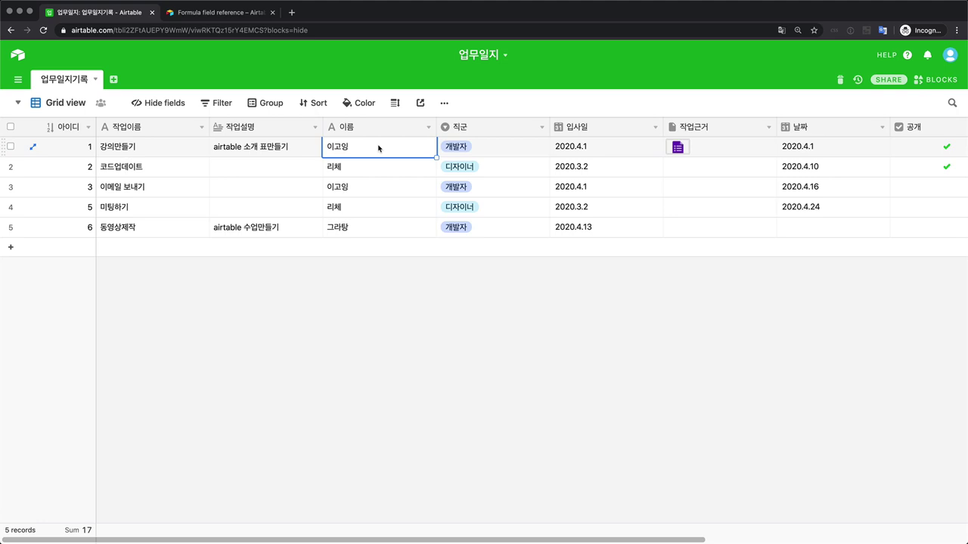
double_click(379, 148)
key(Delete)
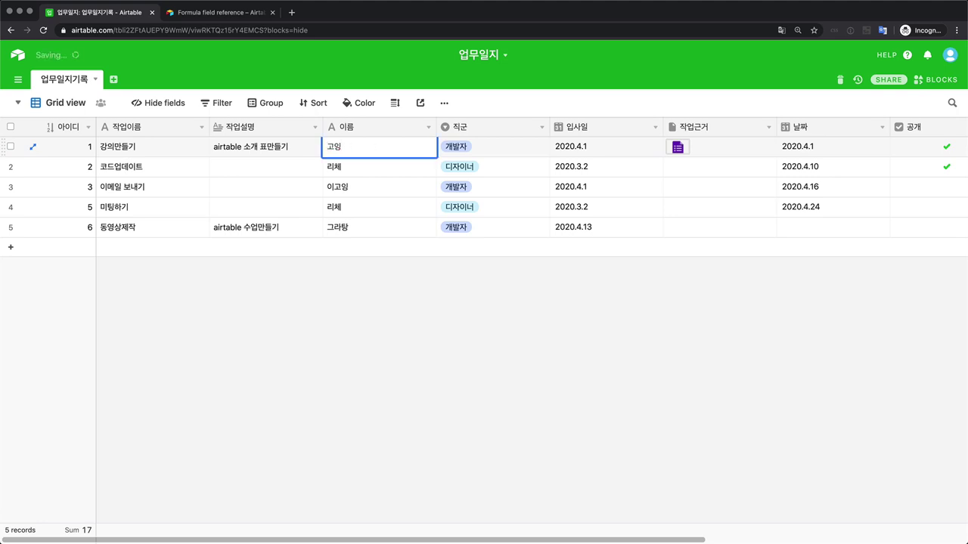
text(김)
key(Return)
- Replace the worker's surname in the 이메일 보내기 record with the same new surname as in the 강의만들기 record
click(378, 188)
click(377, 188)
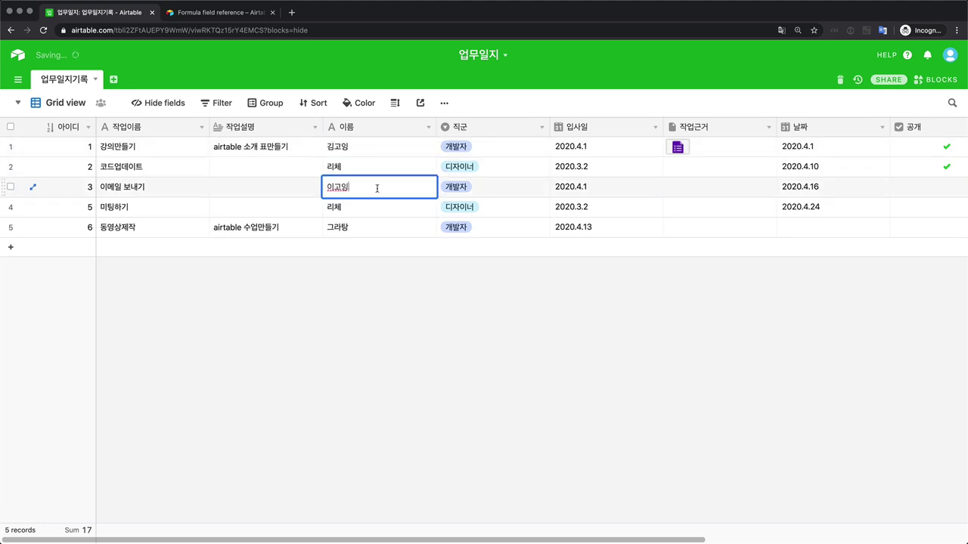
key(Delete)
text(김)
key(Return)
key(Escape)
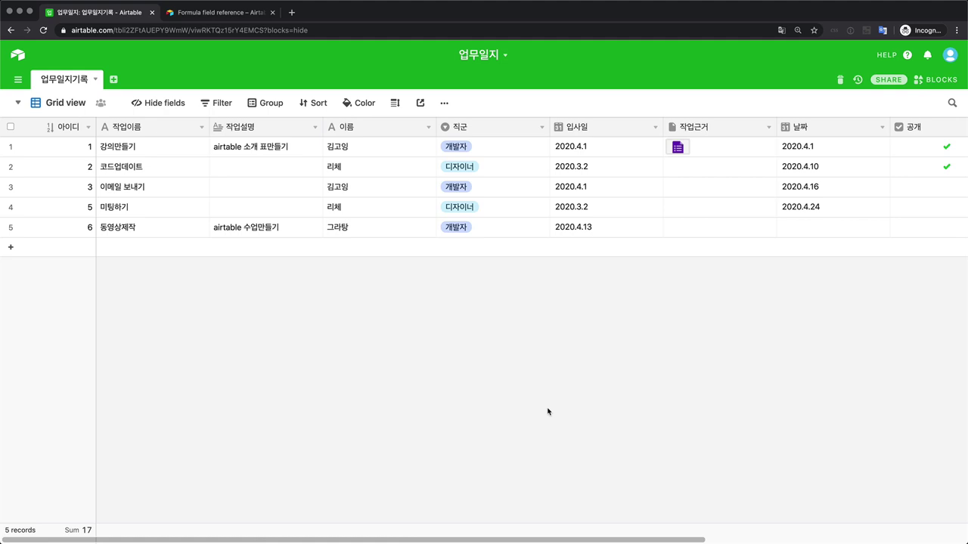
- Examine the repeated 이름, 직군 and 입사일 cells of the 강의만들기 and 이메일 보내기 records for duplicated worker data
click(361, 151)
click(361, 186)
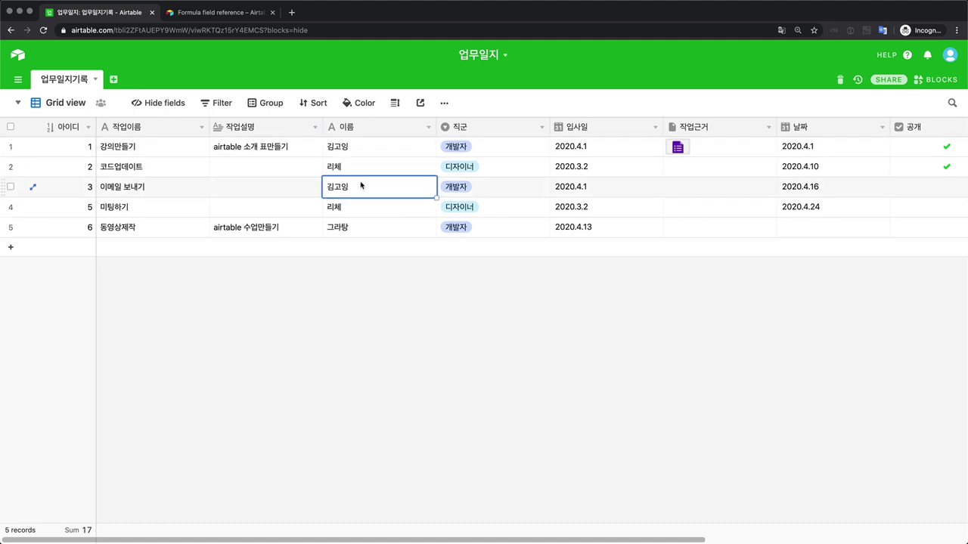
drag(358, 149, 589, 148)
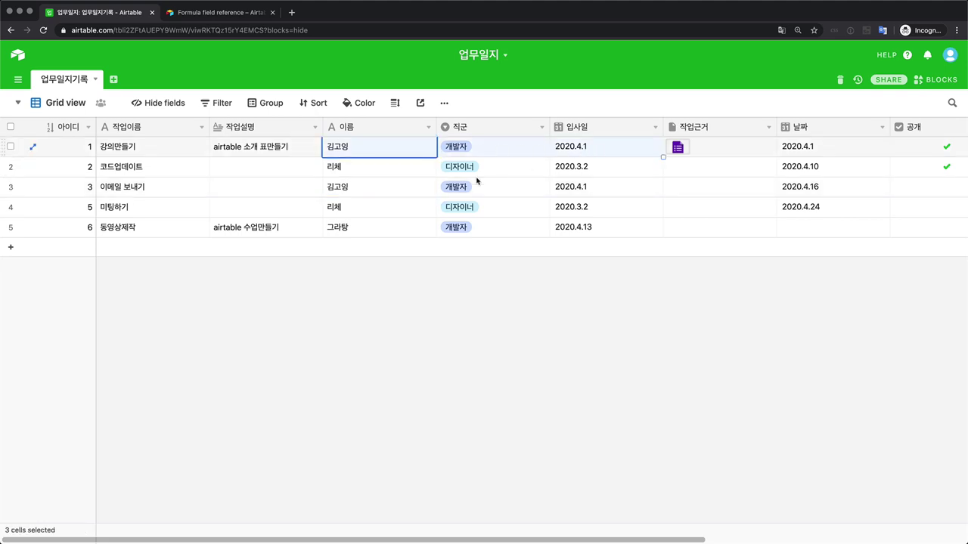
click(405, 193)
drag(404, 192, 610, 191)
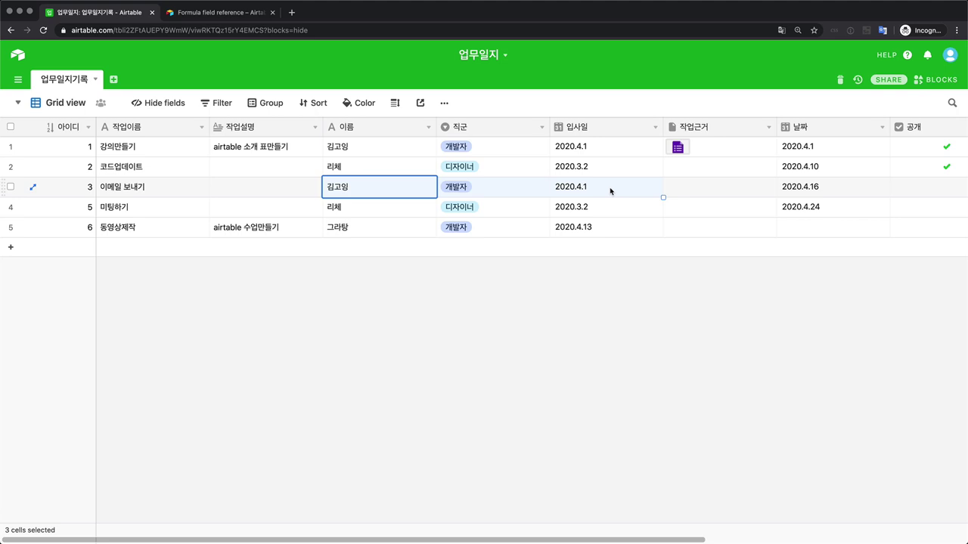
click(359, 152)
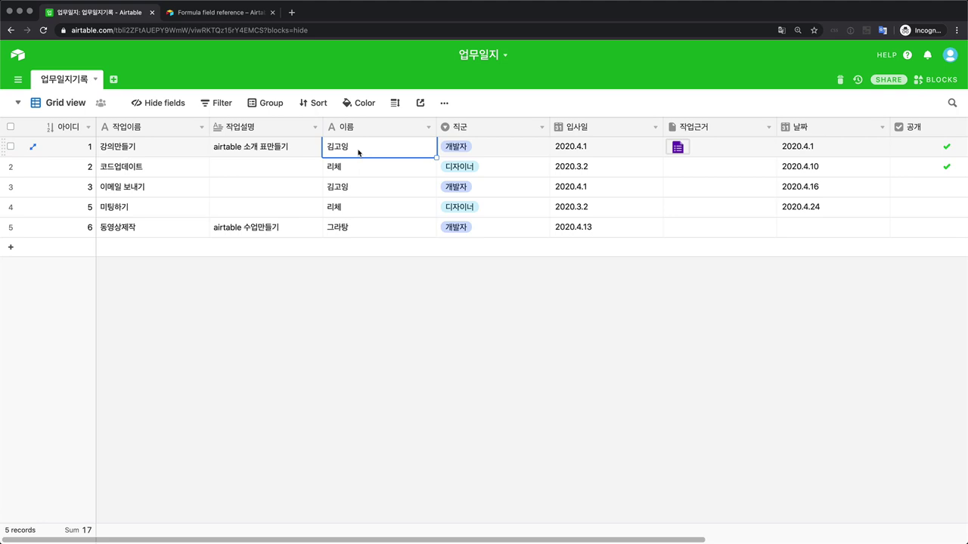
click(352, 188)
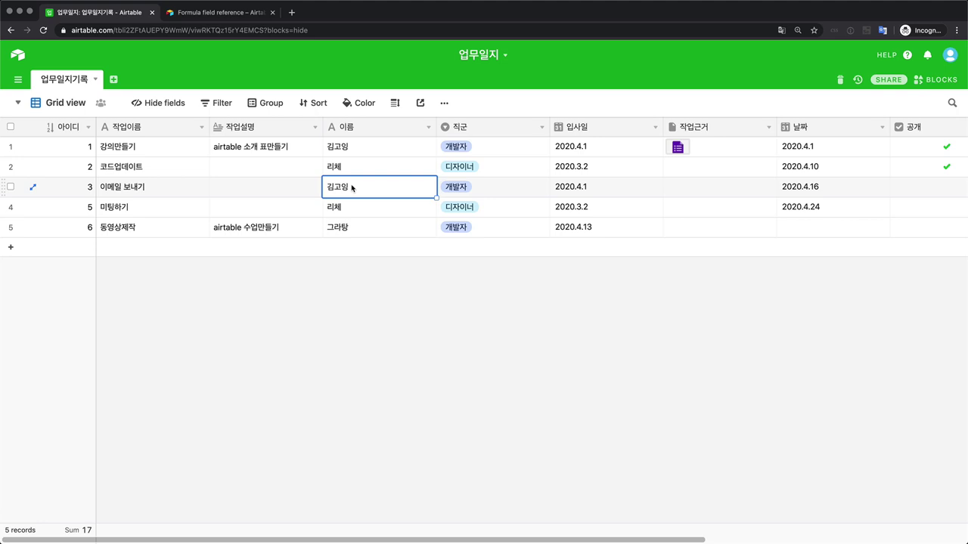
click(361, 152)
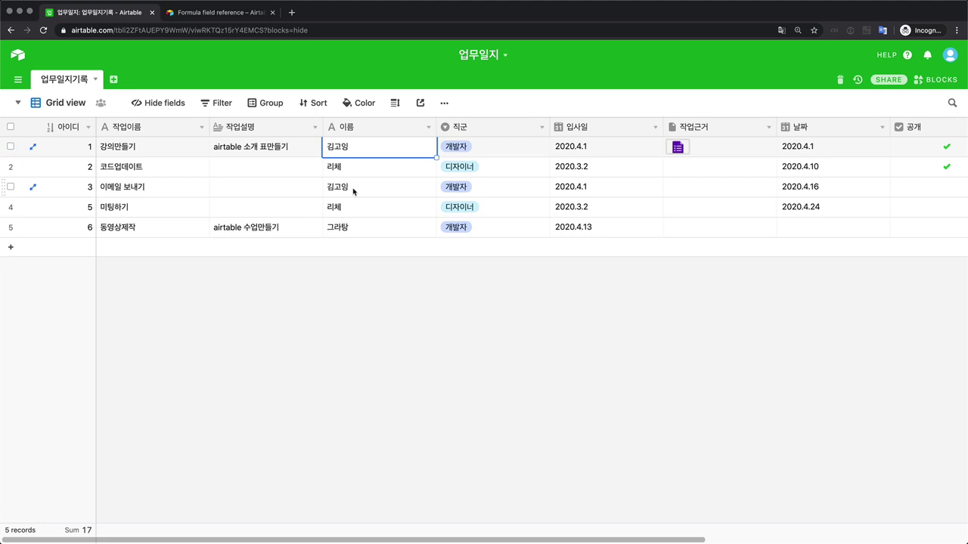
click(576, 154)
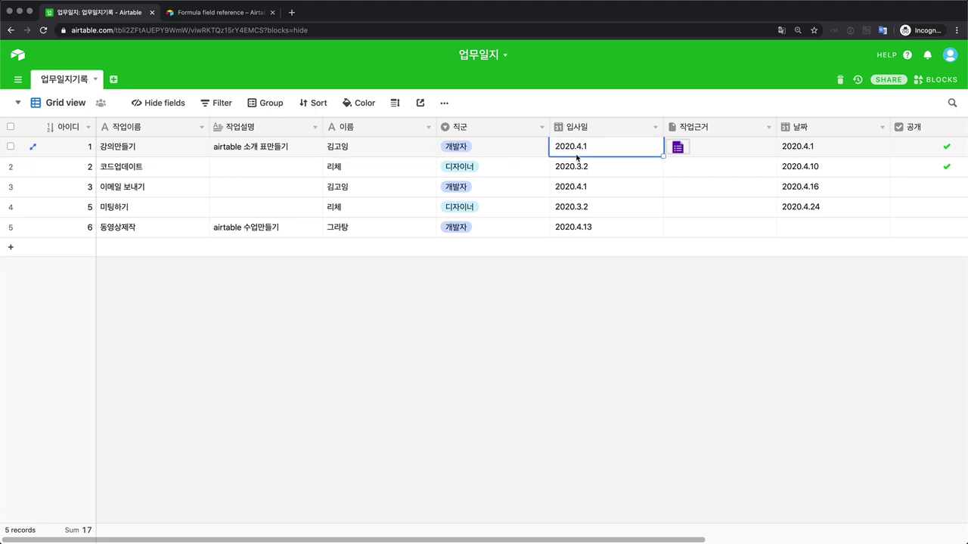
drag(345, 192, 603, 196)
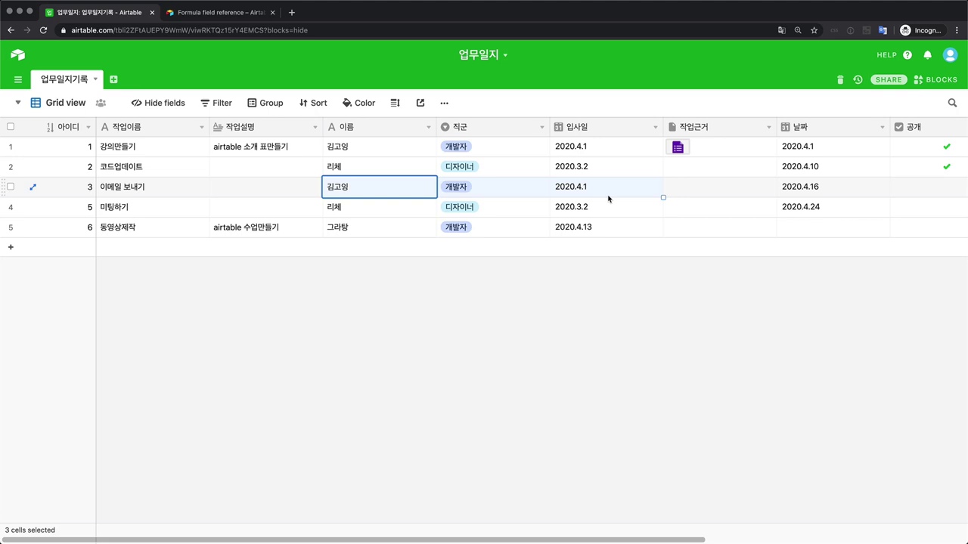
click(846, 390)
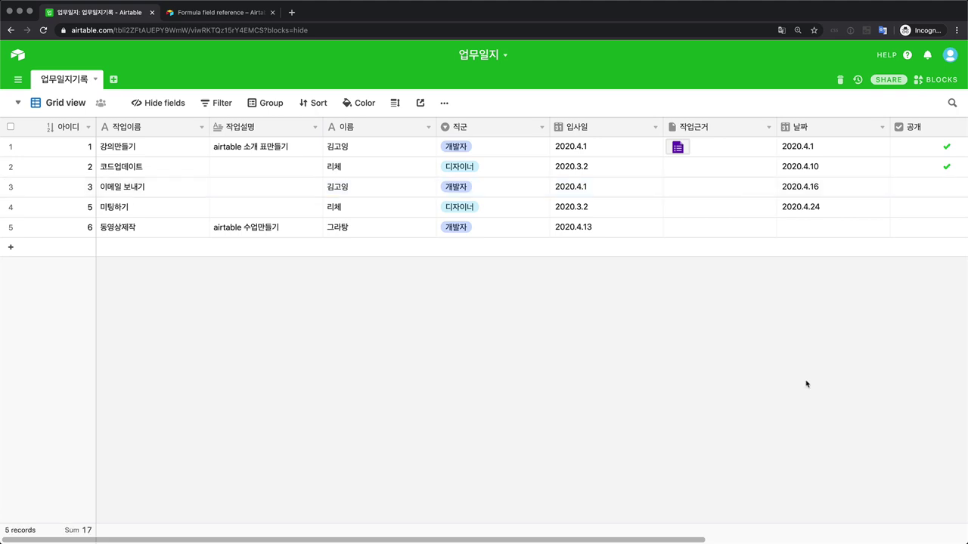
- Select the 이름, 직군 and 입사일 columns together across all records
click(427, 133)
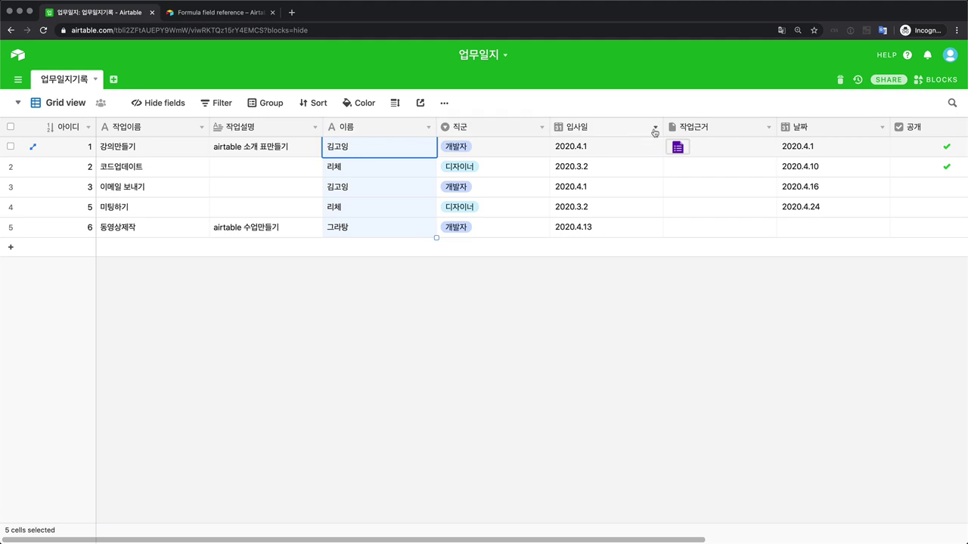
click(629, 132)
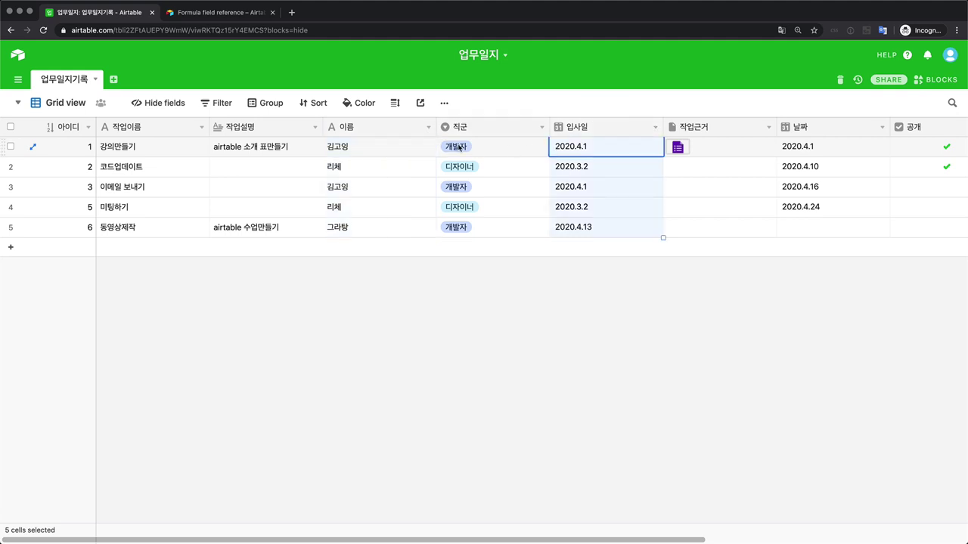
shift+click(401, 135)
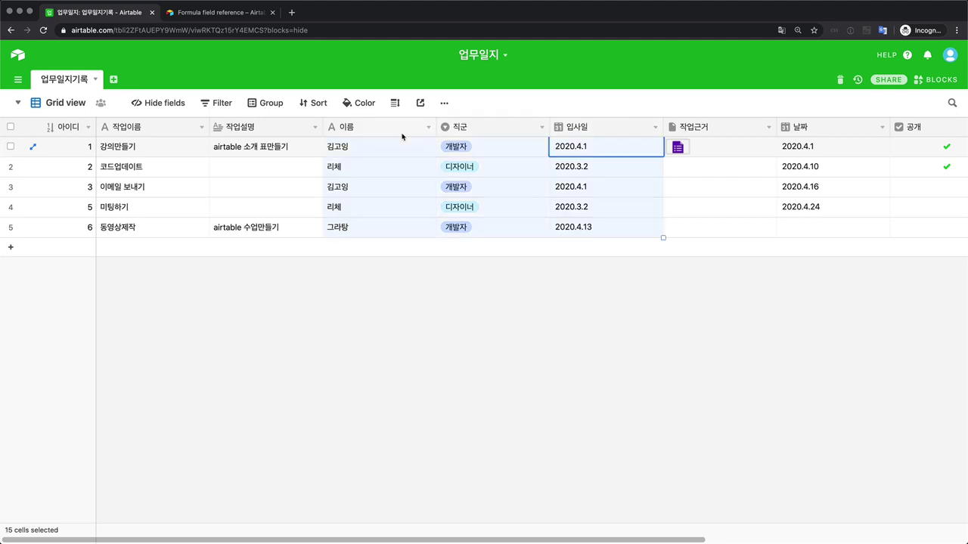